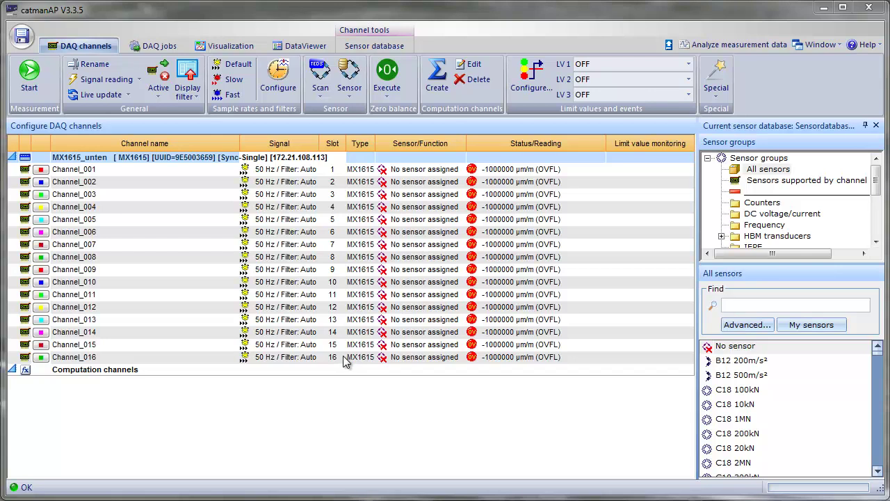
Step: Rename the first three channels to Strain Gage, using the _A, _B, _C auto-naming mode
left_click_drag(152, 169, 152, 194)
right_click(148, 183)
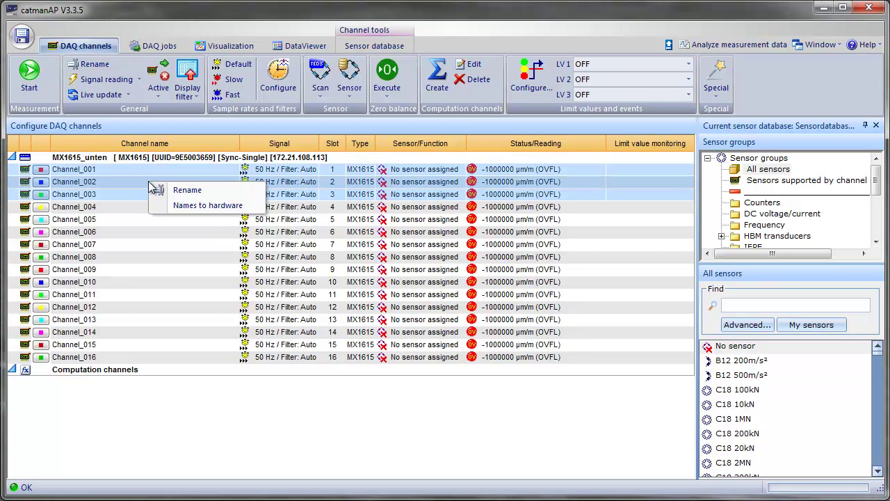
left_click(196, 191)
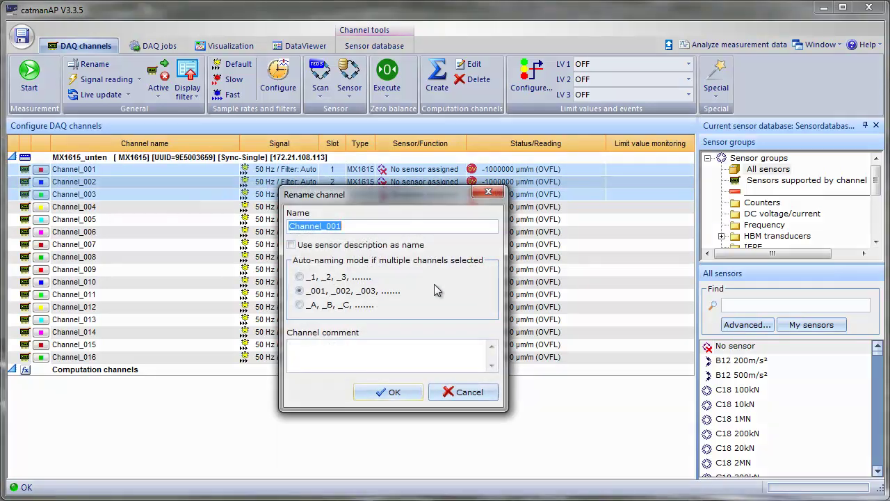
type("Strai")
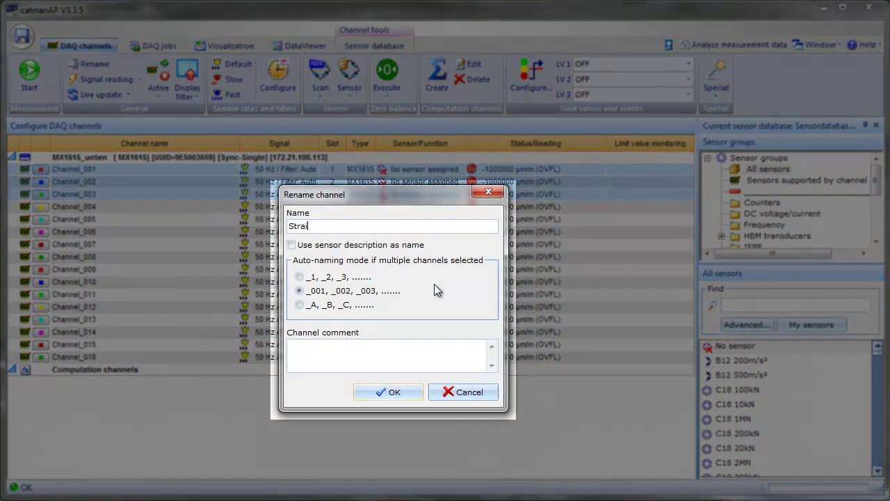
type("n Gage")
left_click(331, 306)
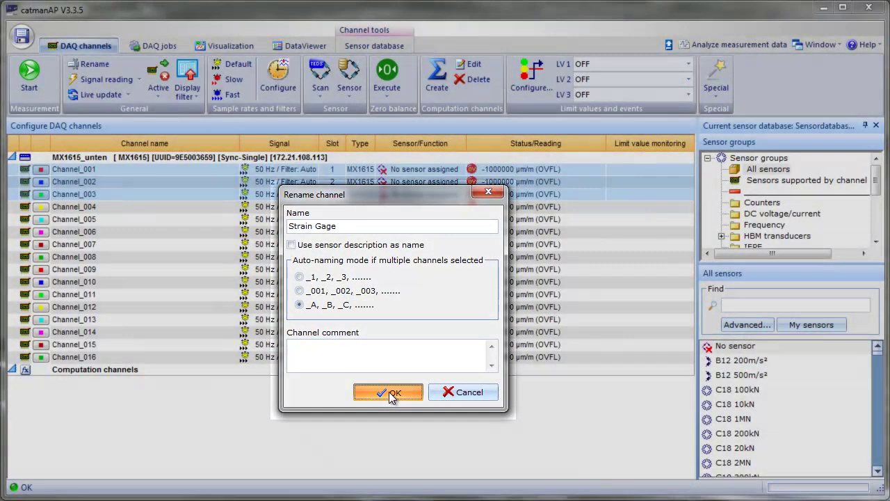
left_click(389, 391)
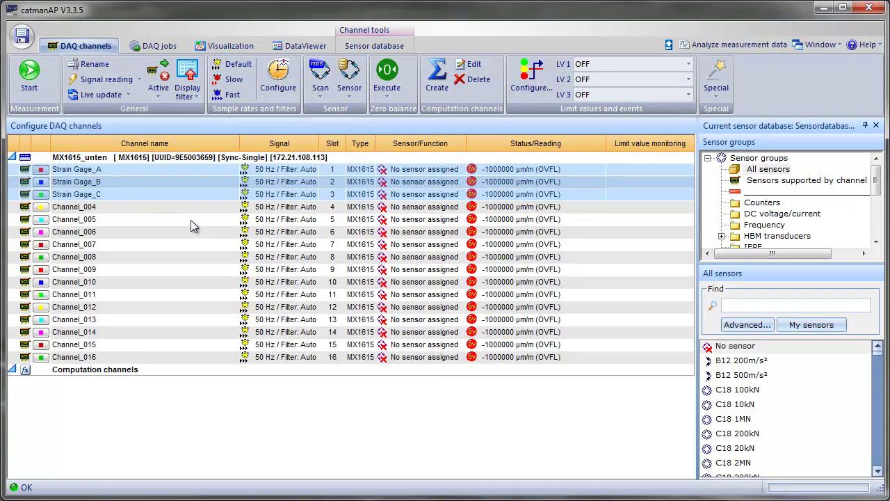
Step: Find "sg" in the sensor database, assign SG 4 wire 120 Ohms to the three strain gage channels, and zero-balance them
left_click(731, 304)
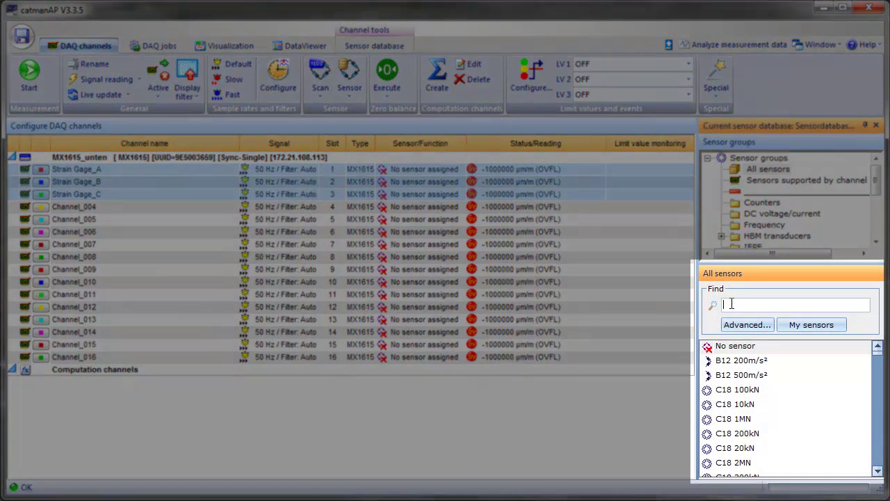
type("s")
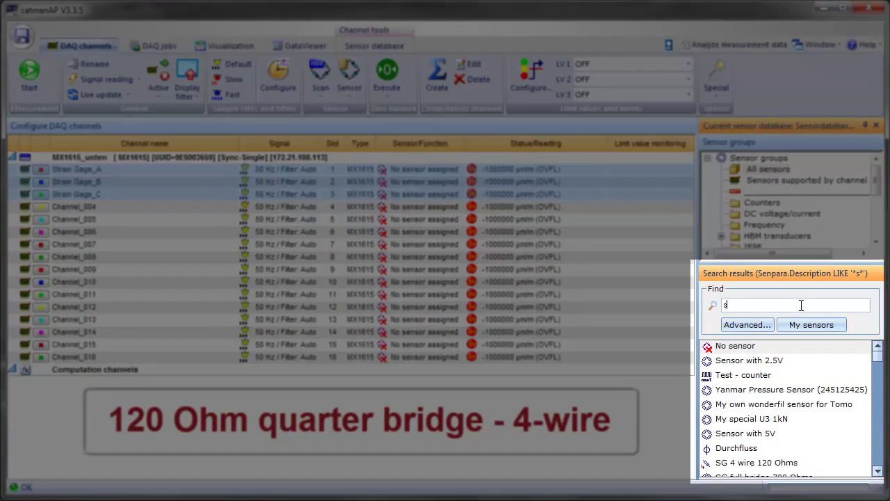
type("g")
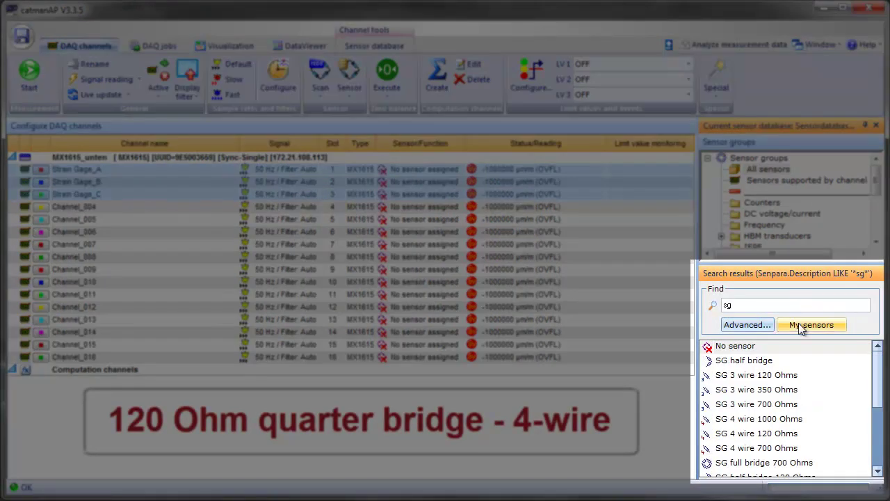
left_click_drag(751, 437, 423, 184)
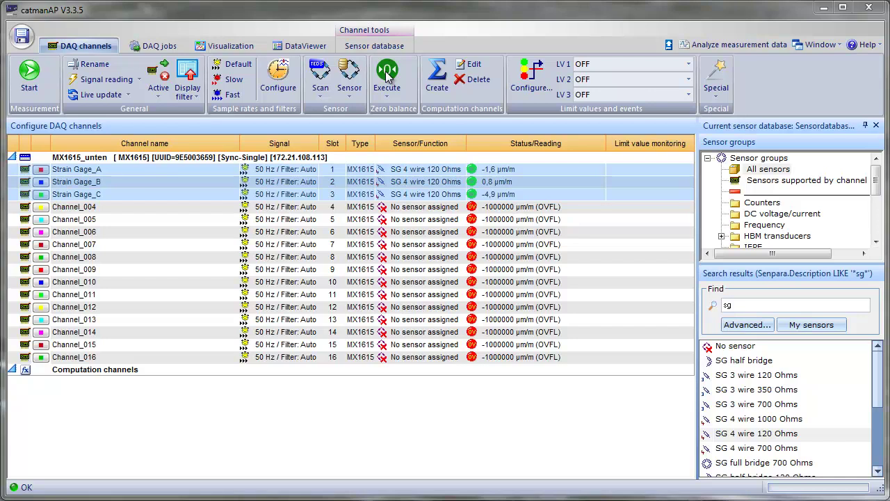
left_click(388, 78)
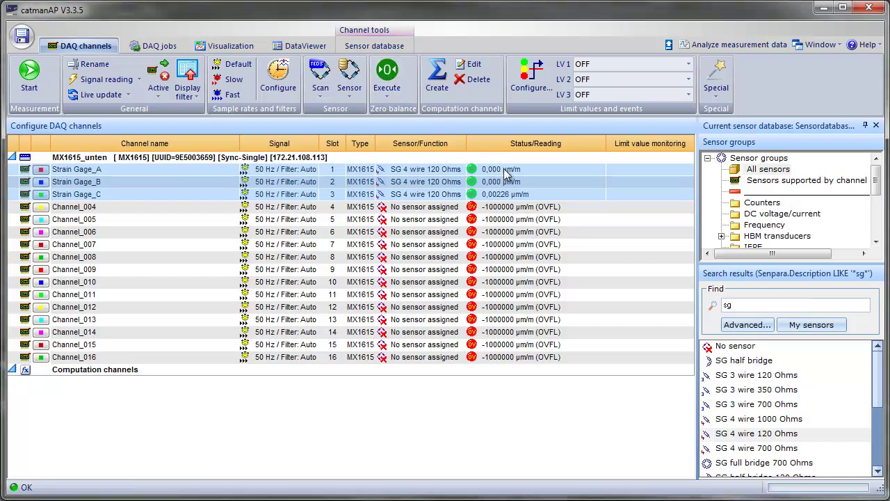
Step: Set the gage factor of the three selected strain gage channels to 2.05 through sensor adaptation
right_click(418, 183)
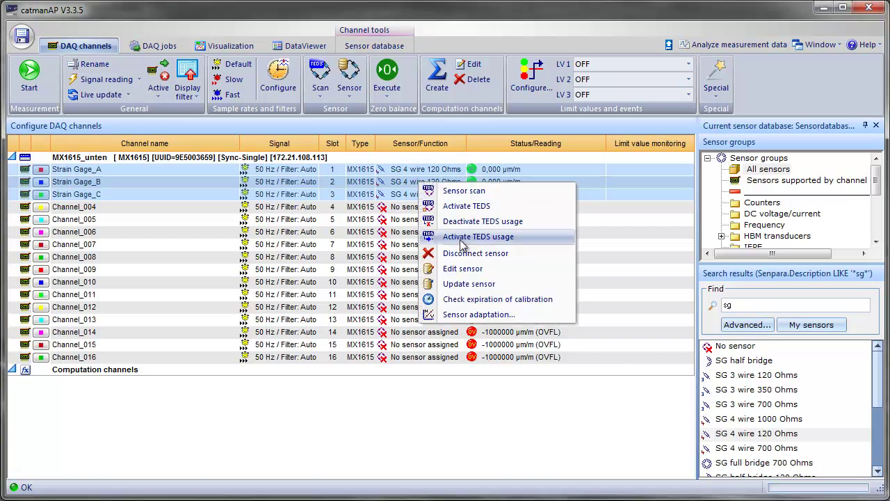
left_click(467, 317)
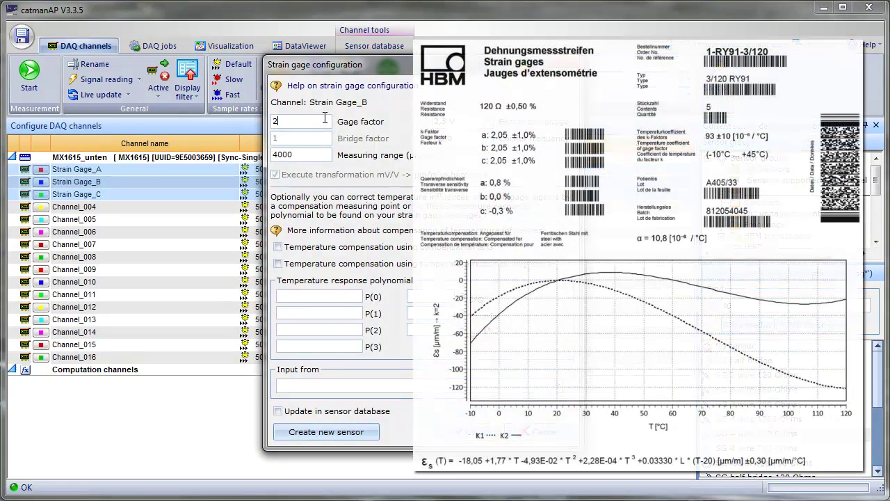
type("05")
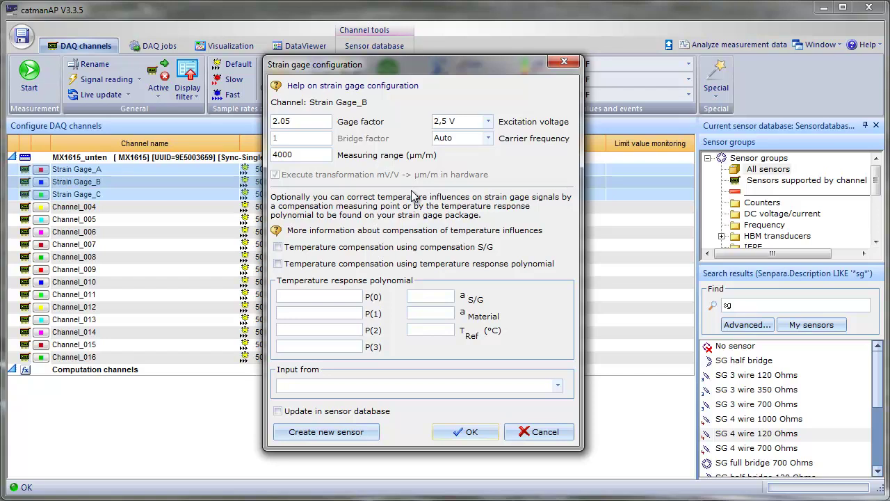
left_click(459, 433)
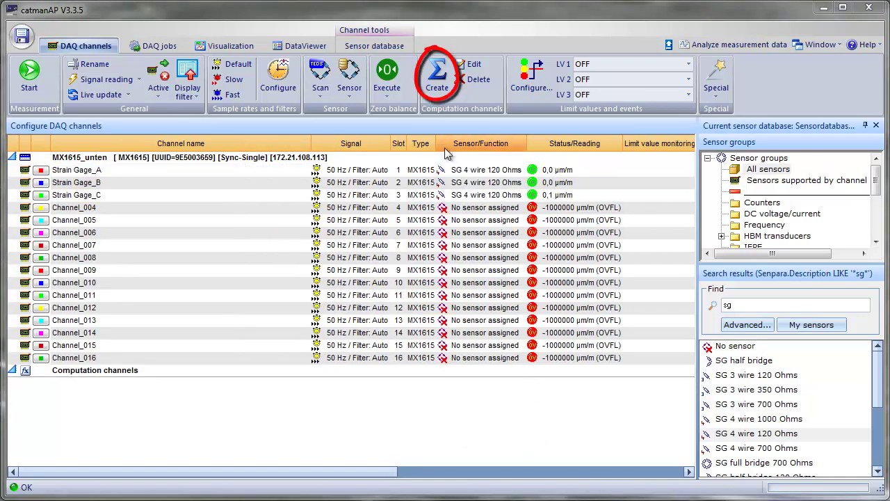
Step: Set up a strain gage stress analysis computation named Stress, with Strain Gage_A, Strain Gage_B and Strain Gage_C as strain channels a, b and c
left_click(436, 81)
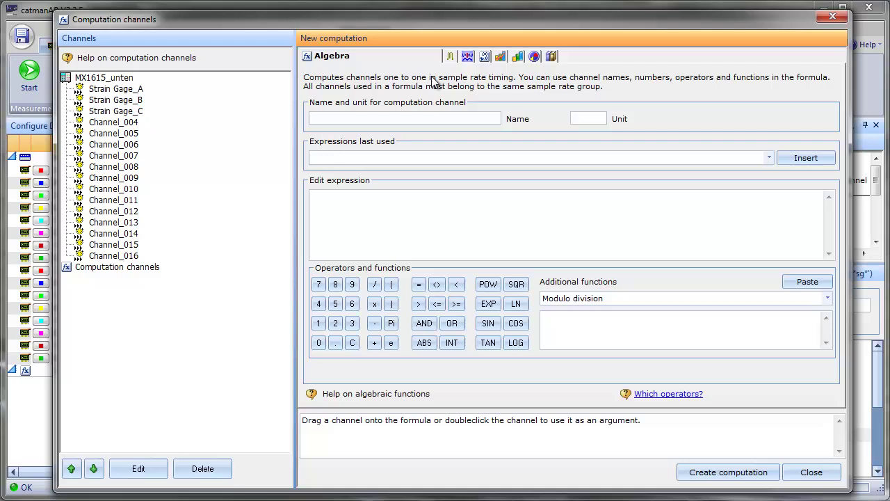
left_click(450, 57)
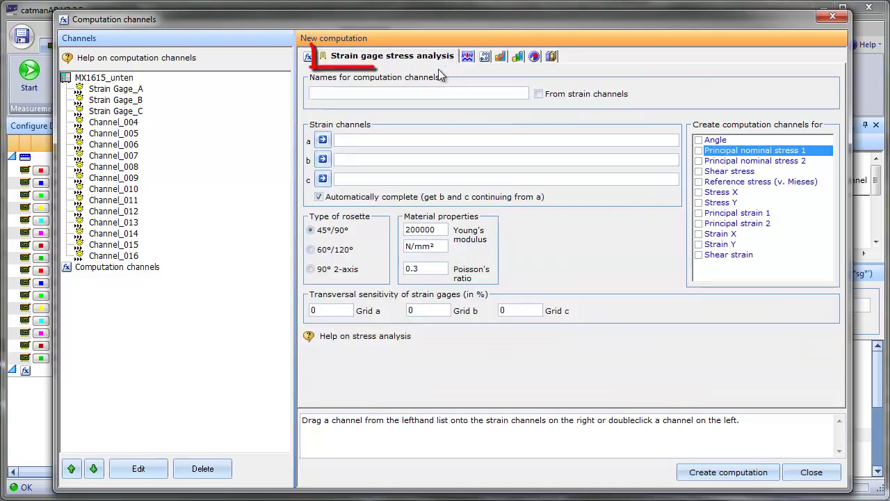
left_click(435, 92)
type("Stress")
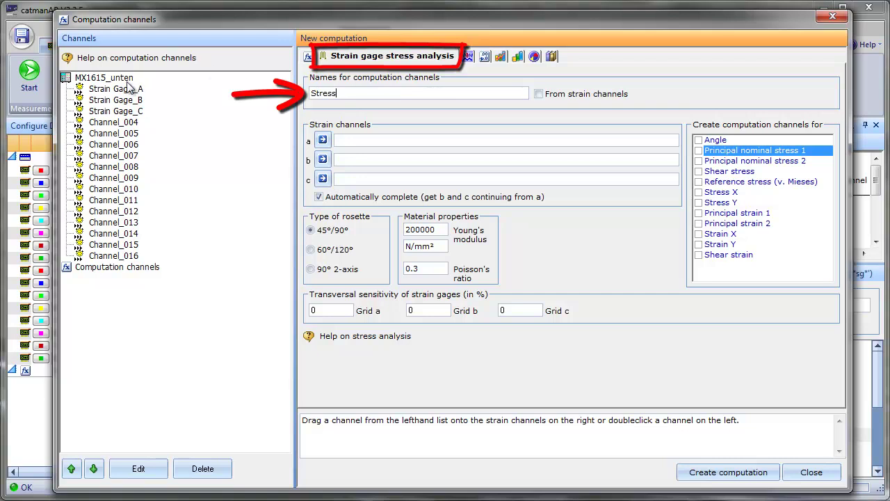
left_click_drag(131, 90, 354, 142)
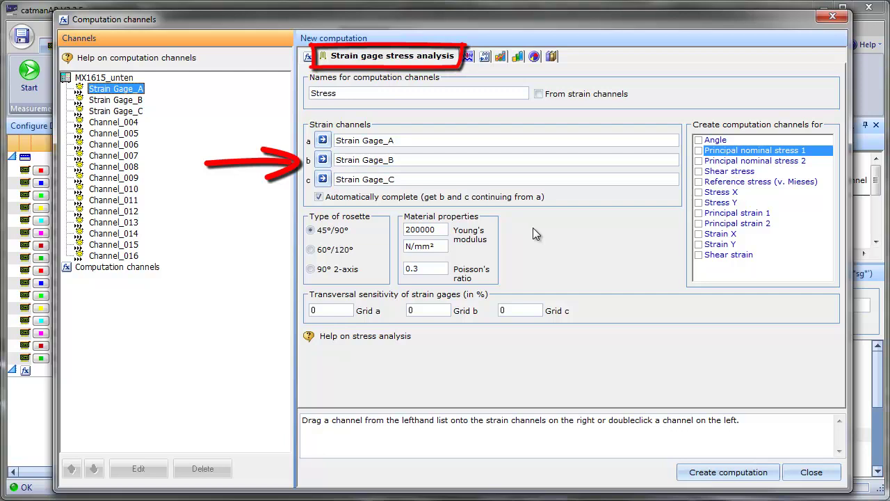
Step: Create the rosette computation channels for Angle and Principal nominal stress 1, and close the computation dialog
left_click(699, 140)
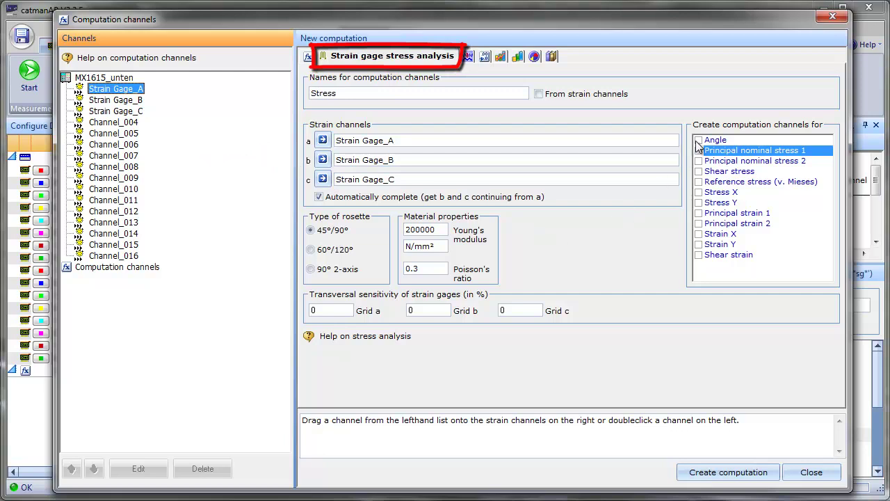
left_click(699, 151)
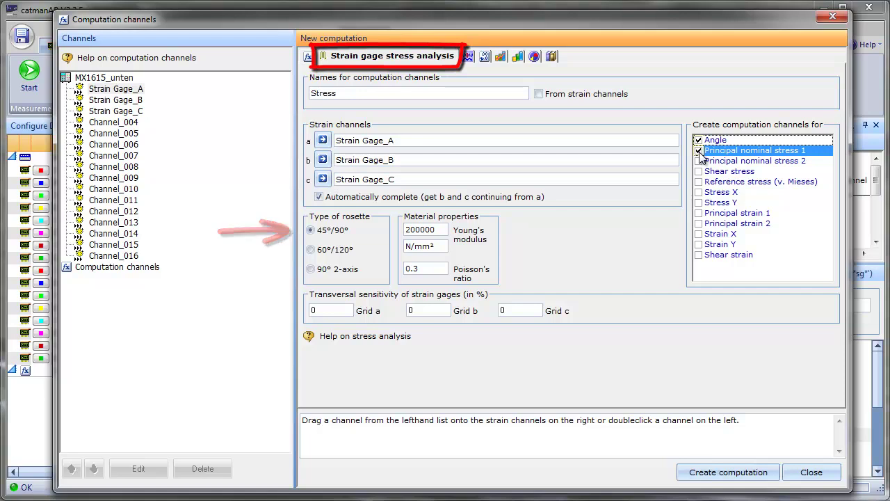
left_click(712, 478)
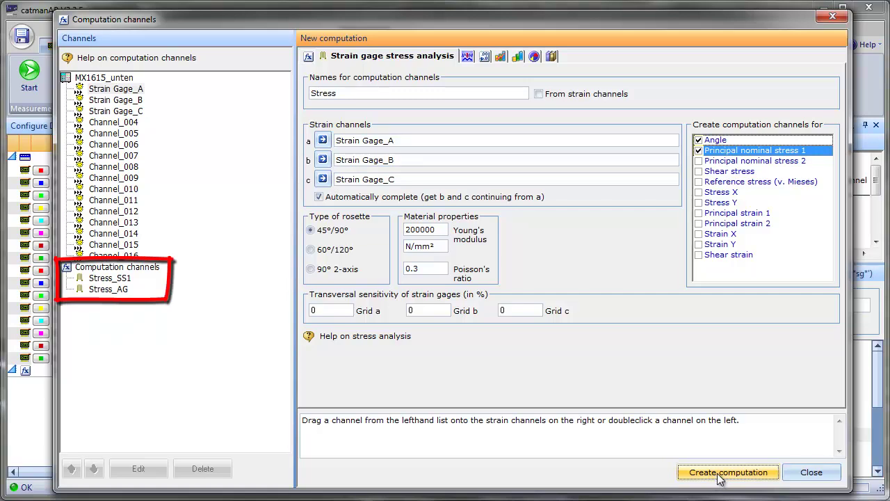
left_click(810, 473)
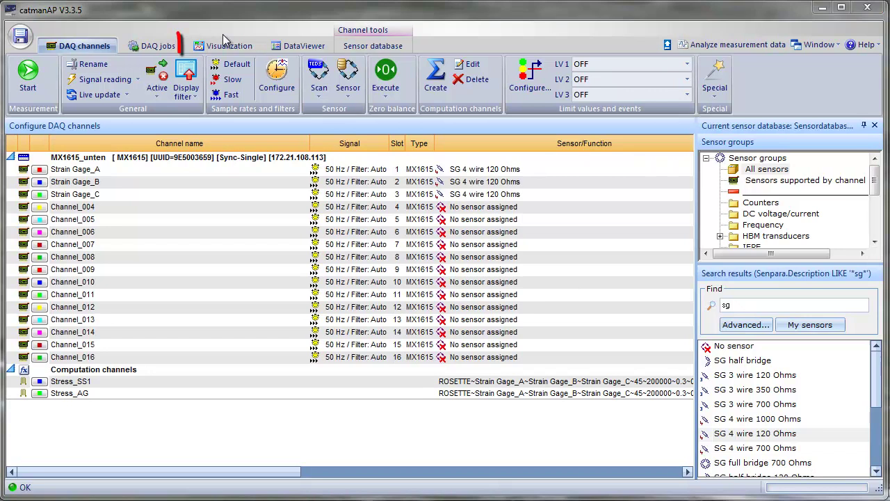
Step: Add a real-time graph of Stress_SS1 to the visualization panel and enlarge it to fill most of the page
left_click(224, 49)
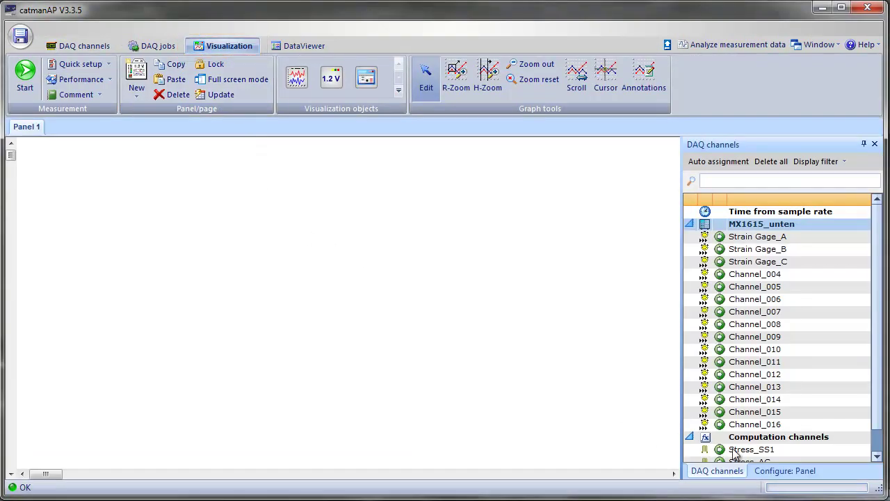
left_click_drag(735, 451, 292, 274)
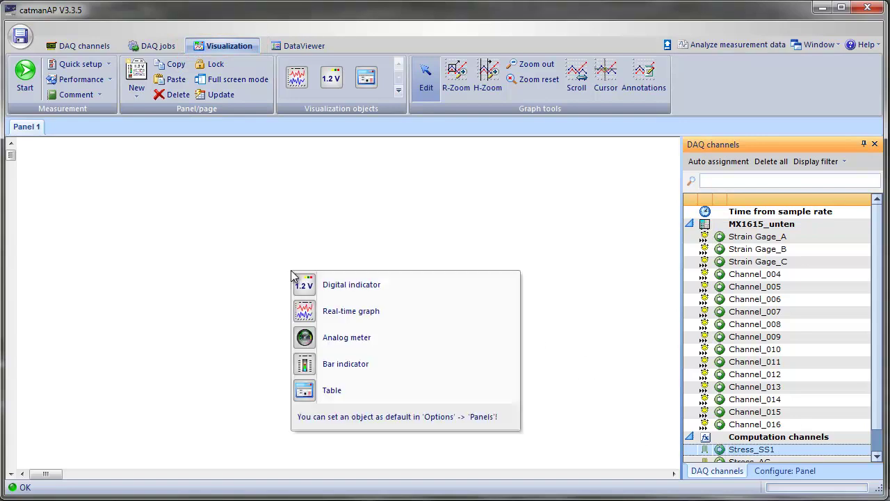
left_click(354, 311)
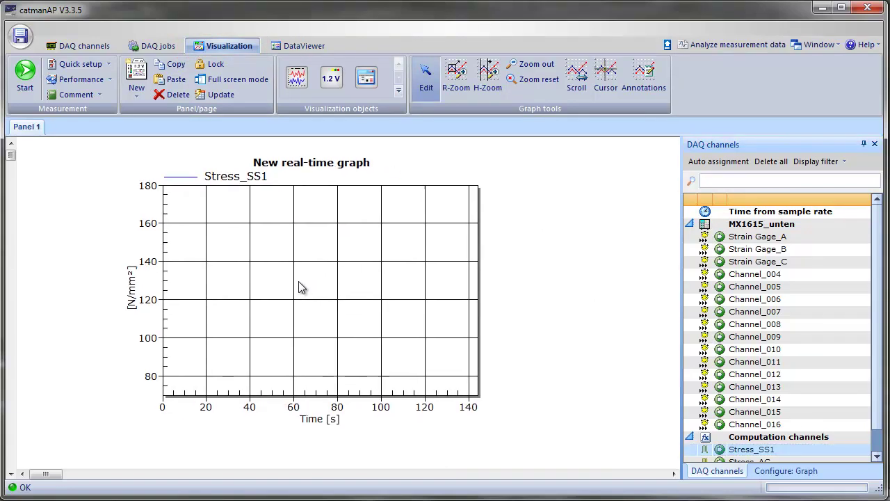
left_click_drag(298, 287, 234, 276)
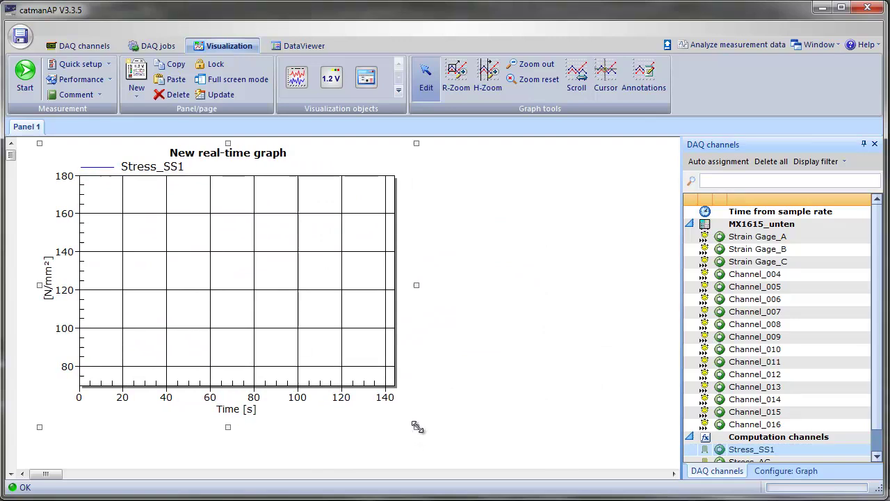
left_click_drag(418, 426, 629, 454)
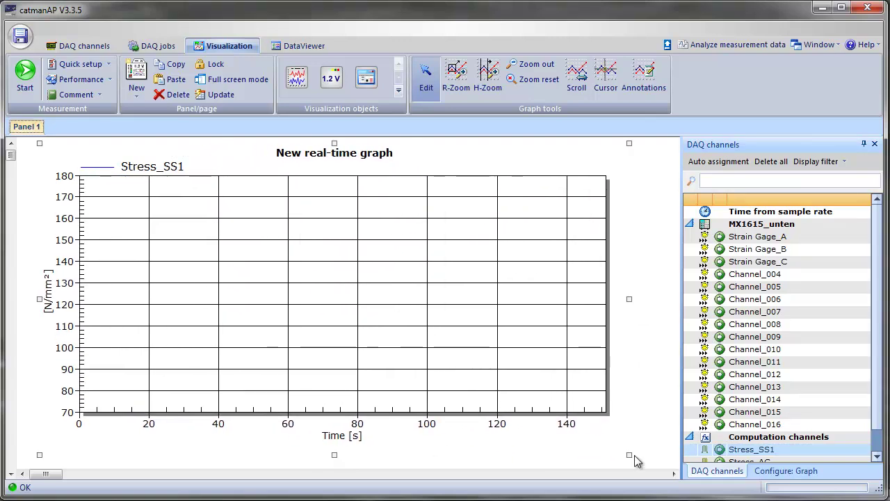
Step: Set the real-time graph's axis layout to 2 Y axes
left_click(772, 473)
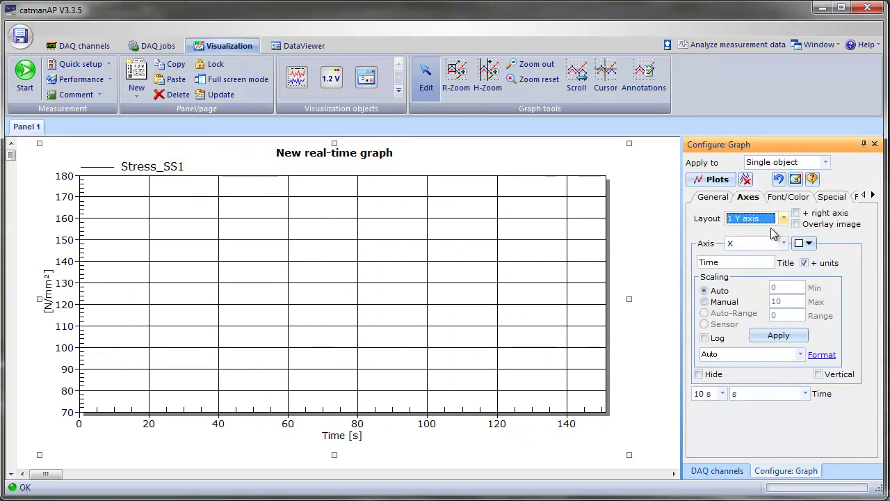
left_click(782, 219)
left_click(764, 242)
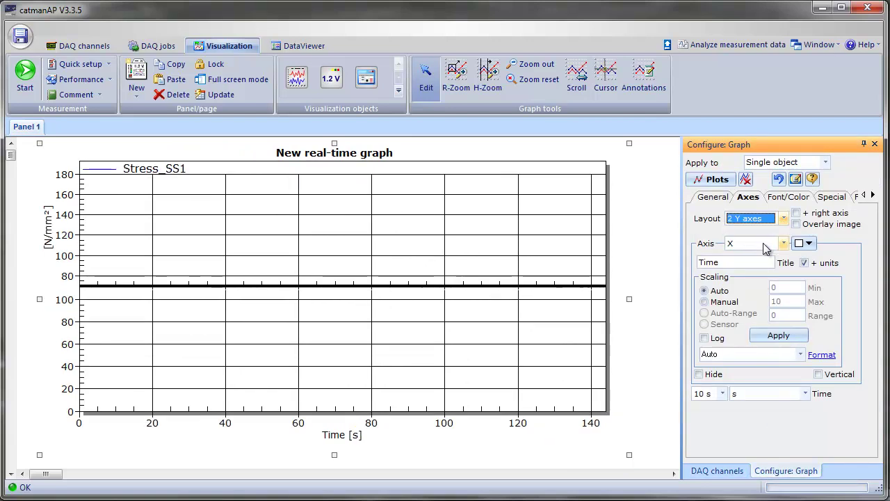
Step: Plot Stress_AG on the graph's lower Y axis and start the measurement
left_click(728, 472)
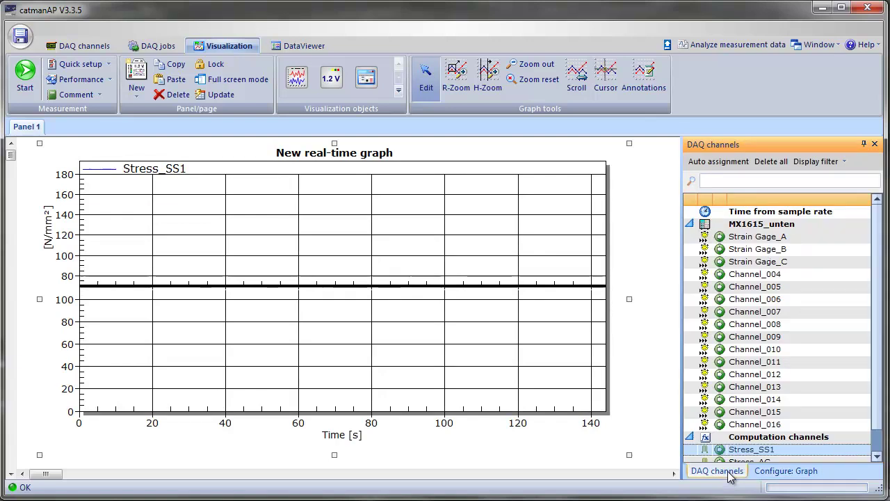
left_click_drag(698, 445, 332, 348)
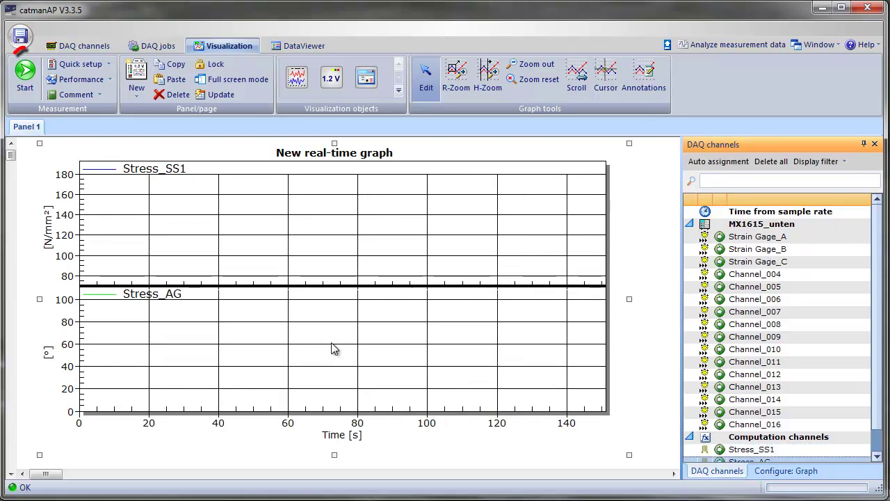
left_click(24, 75)
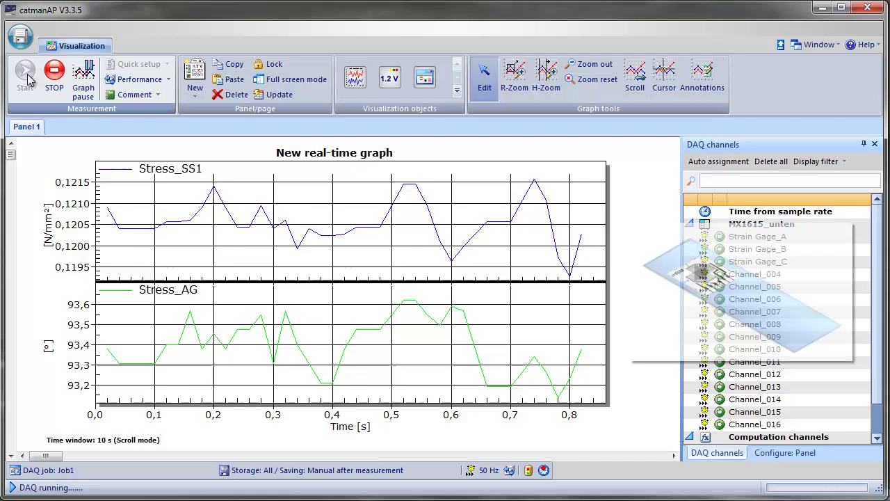